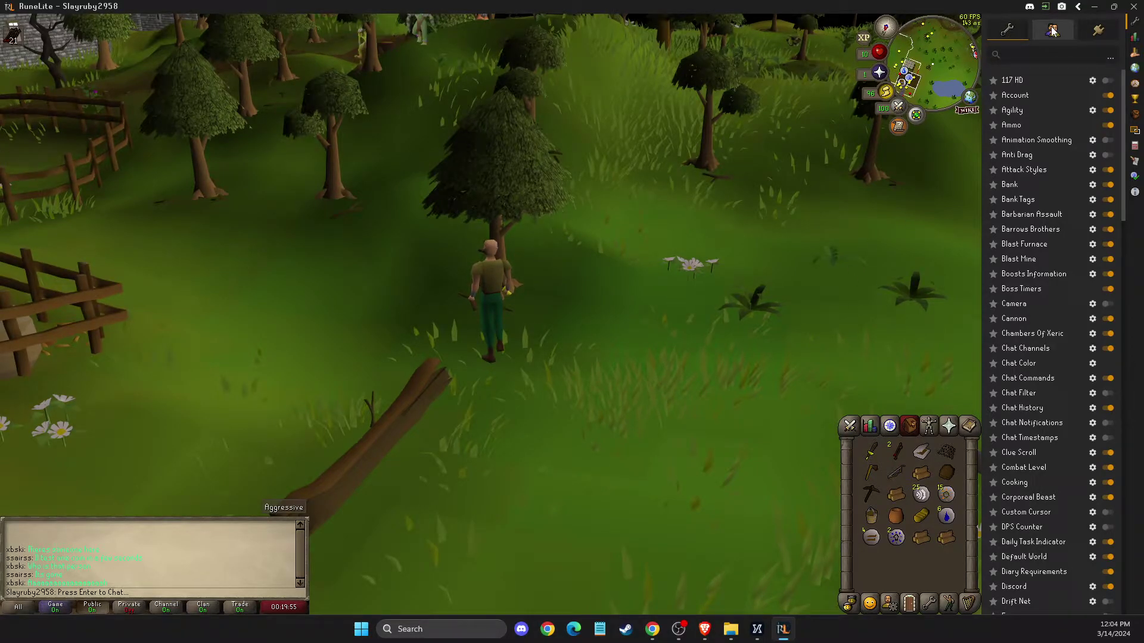
Close the configuration panel, rotate the camera, and reopen the plugin list.
{"action": "left_click", "coordinate": [1052, 30]}
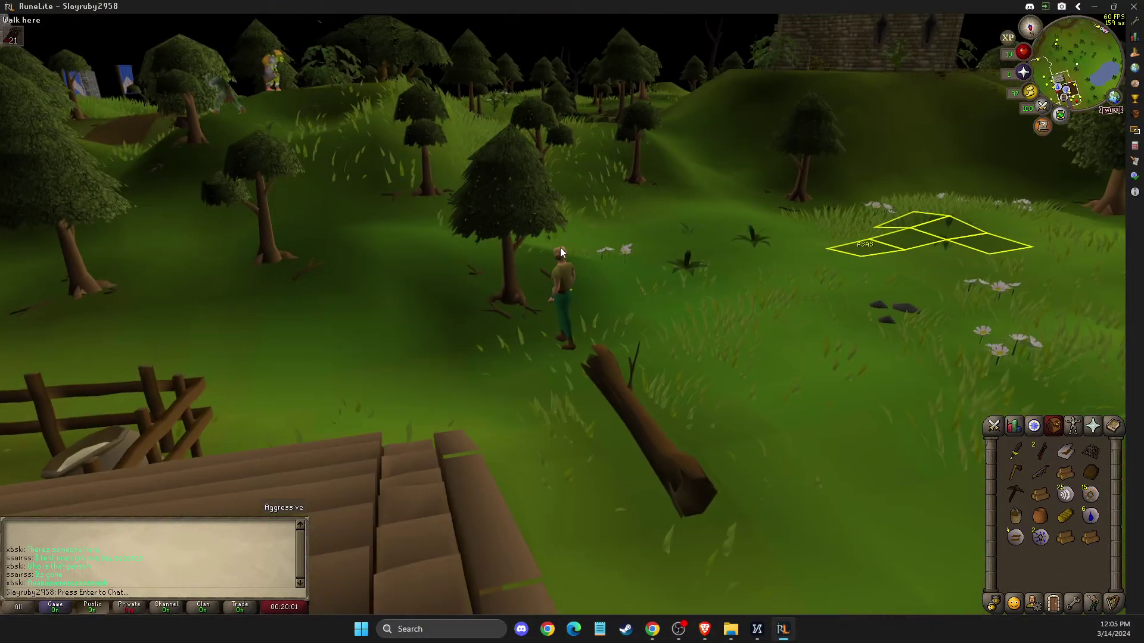
{"action": "key", "text": "Left"}
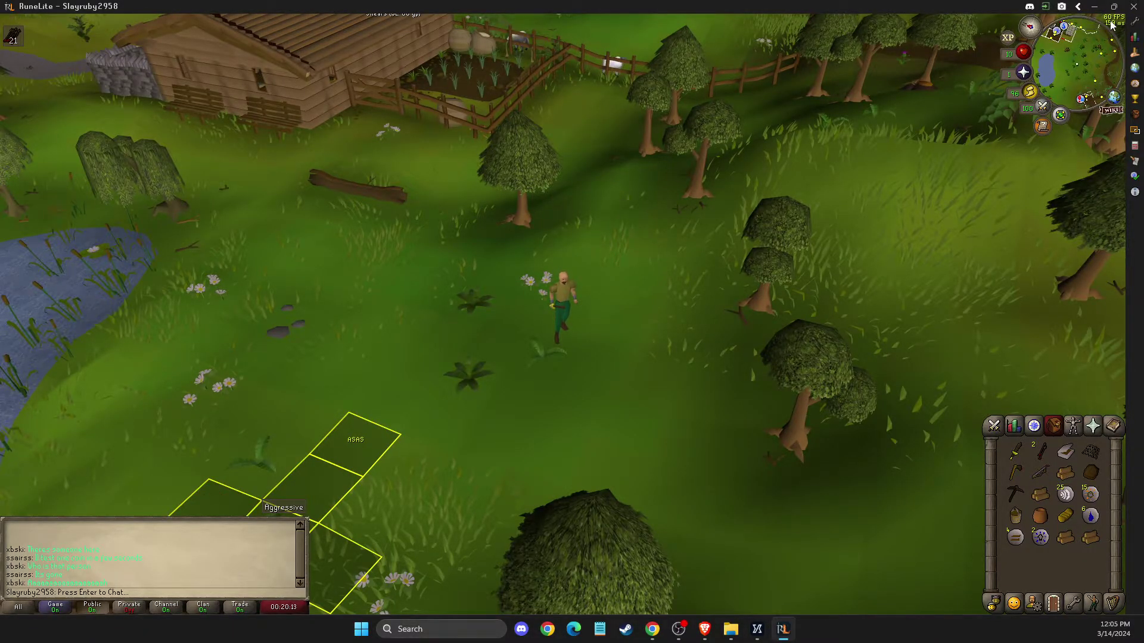
{"action": "left_click", "coordinate": [1134, 35]}
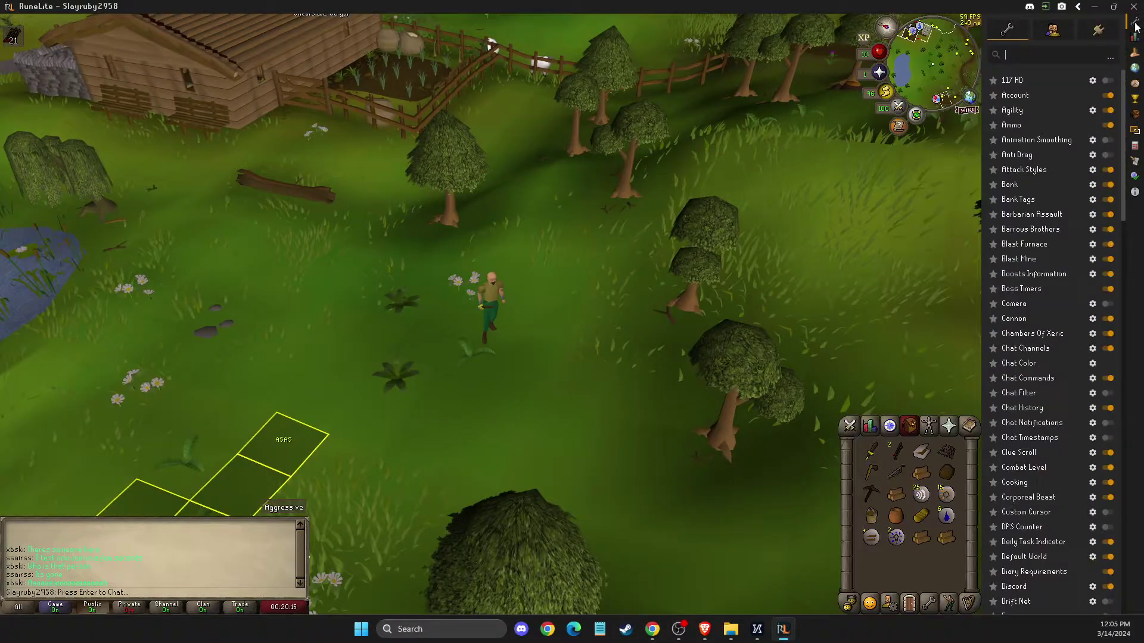
Filter plugins by 'screen', then switch the Screenshot plugin off and back on.
{"action": "left_click", "coordinate": [1005, 54]}
{"action": "type", "text": "sc"}
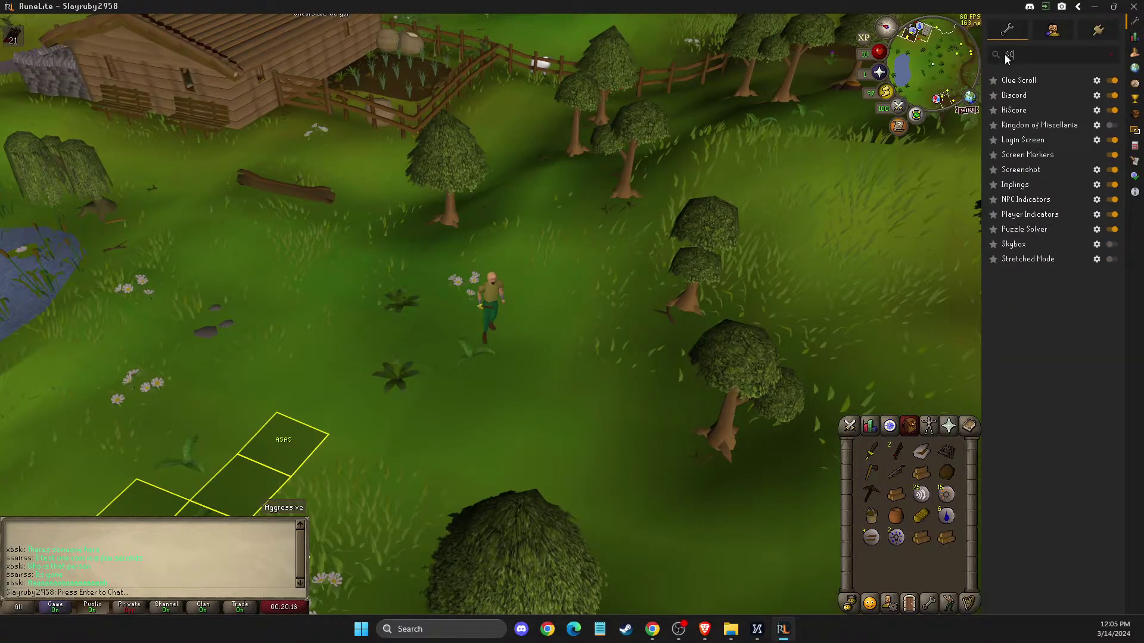
{"action": "type", "text": "reen"}
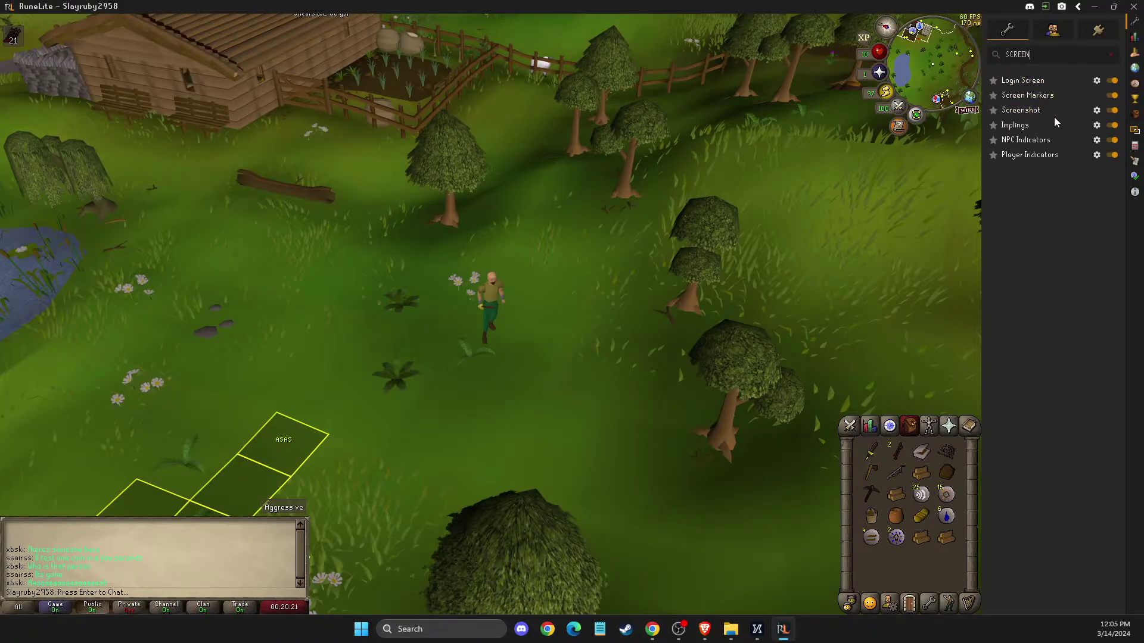
{"action": "left_click", "coordinate": [1114, 111]}
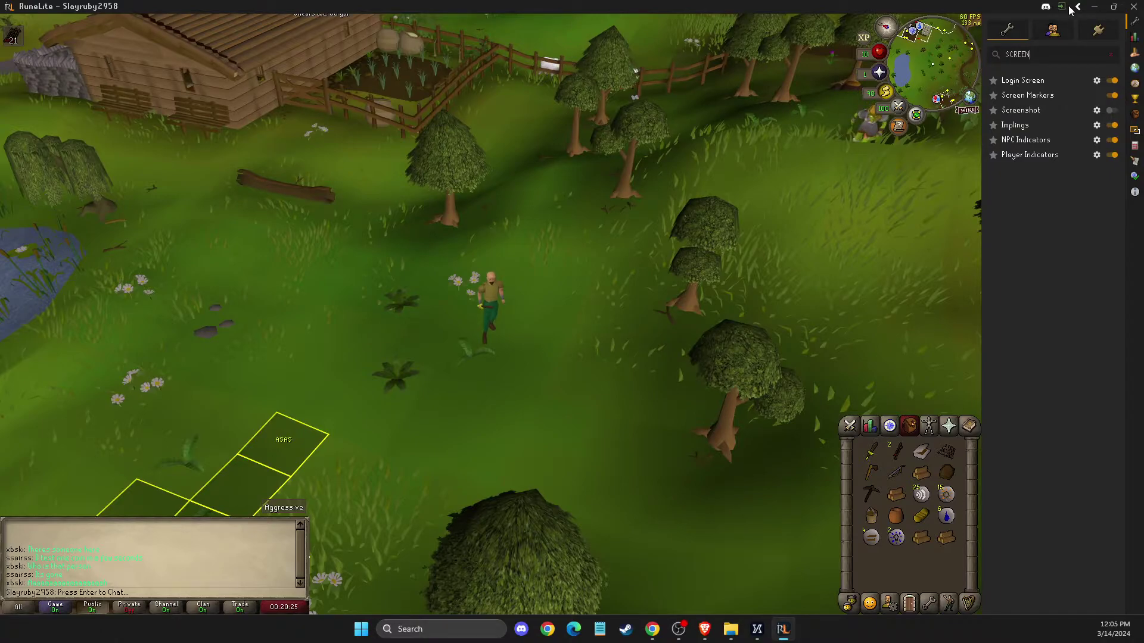
{"action": "left_click", "coordinate": [1110, 110]}
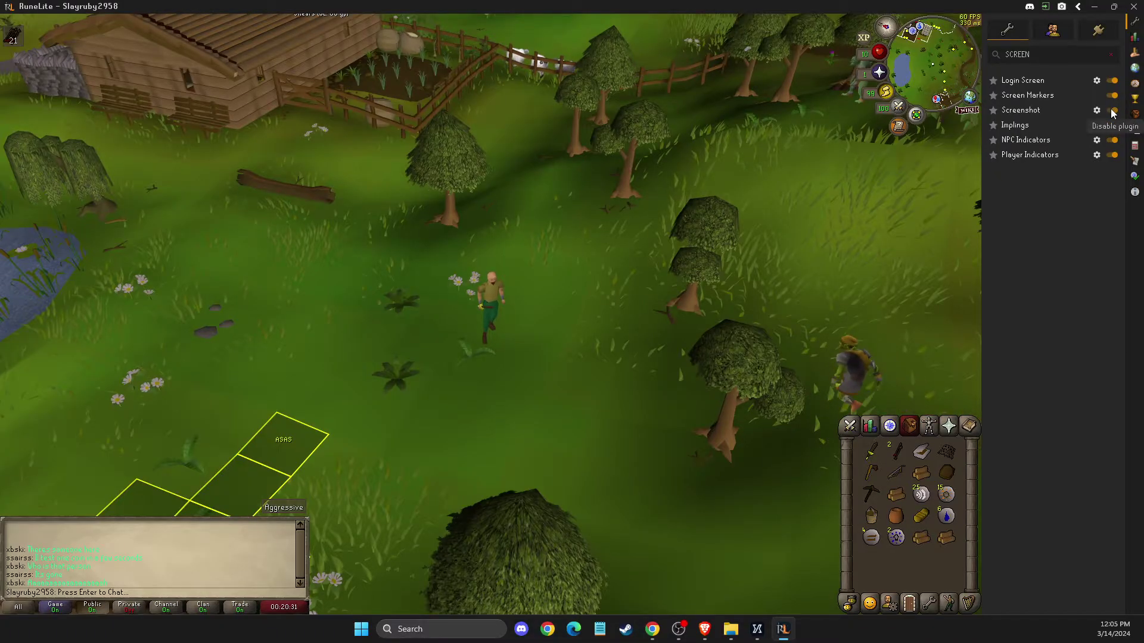
In Screenshot settings, uncheck Screenshot Rewards and Screenshot Levels, and check Screenshot PvP Kills.
{"action": "left_click", "coordinate": [1096, 112]}
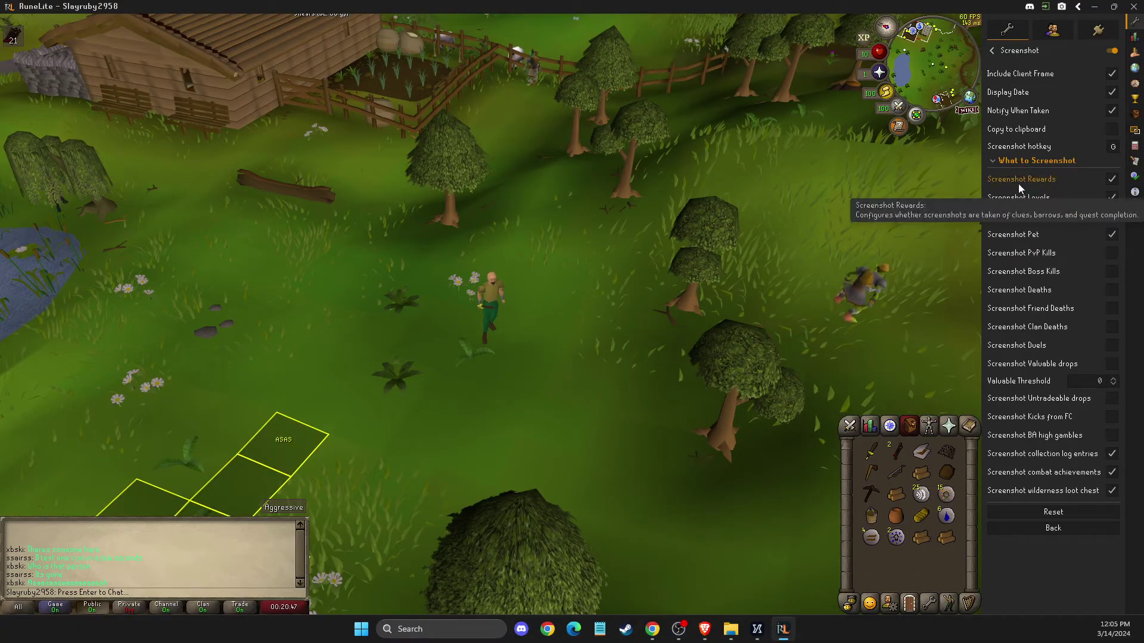
{"action": "left_click", "coordinate": [1111, 179]}
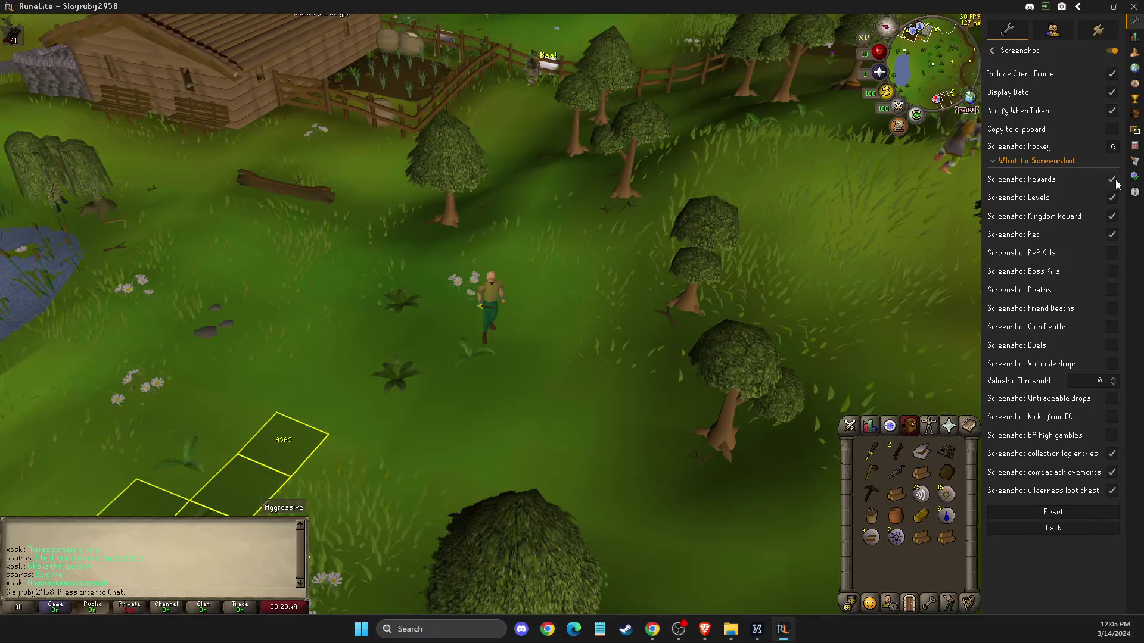
{"action": "left_click", "coordinate": [1112, 197]}
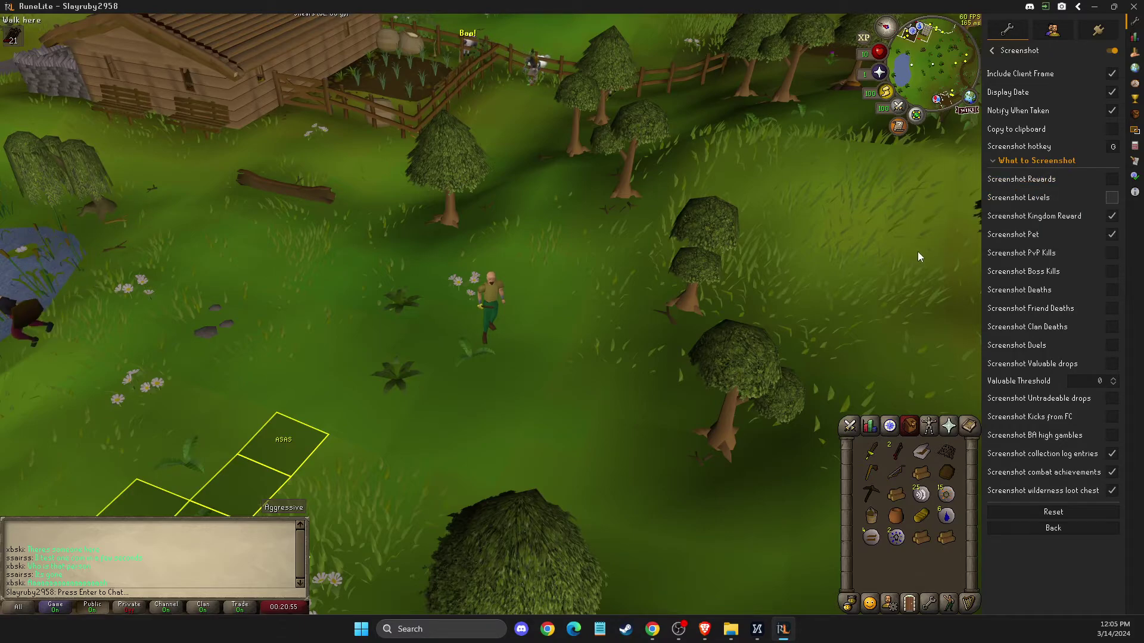
{"action": "left_click", "coordinate": [1112, 253]}
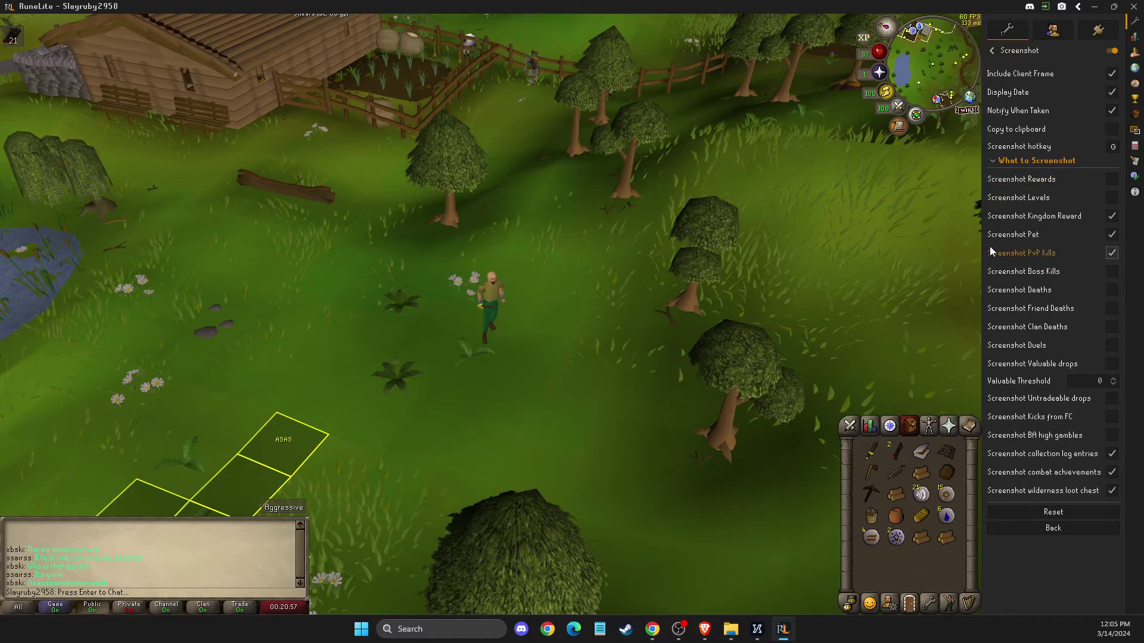